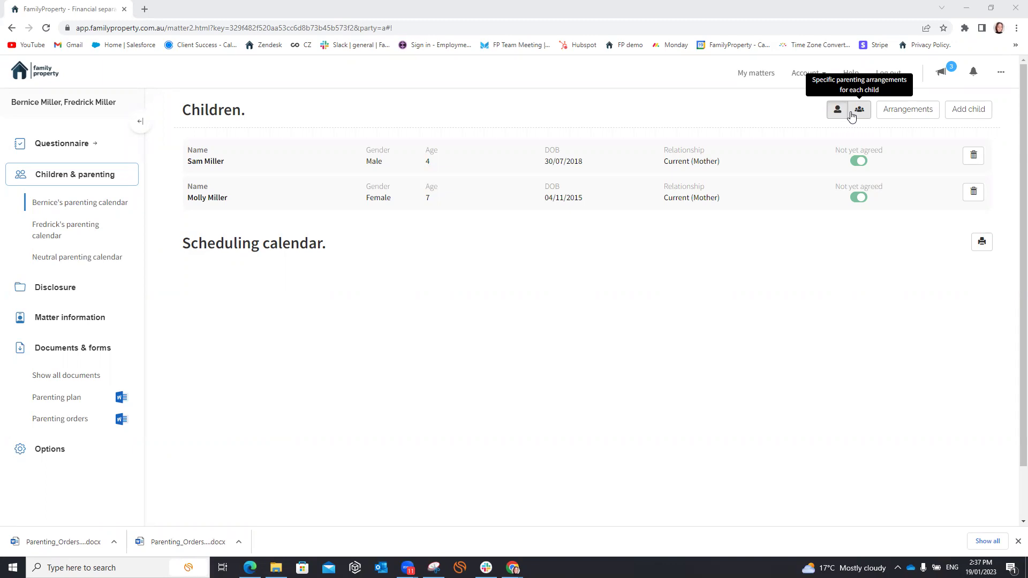
Step: Open the children's parenting arrangements and set the general schedule to Specific periods for the first-listed party
{"action": "left_click", "coordinate": [925, 111]}
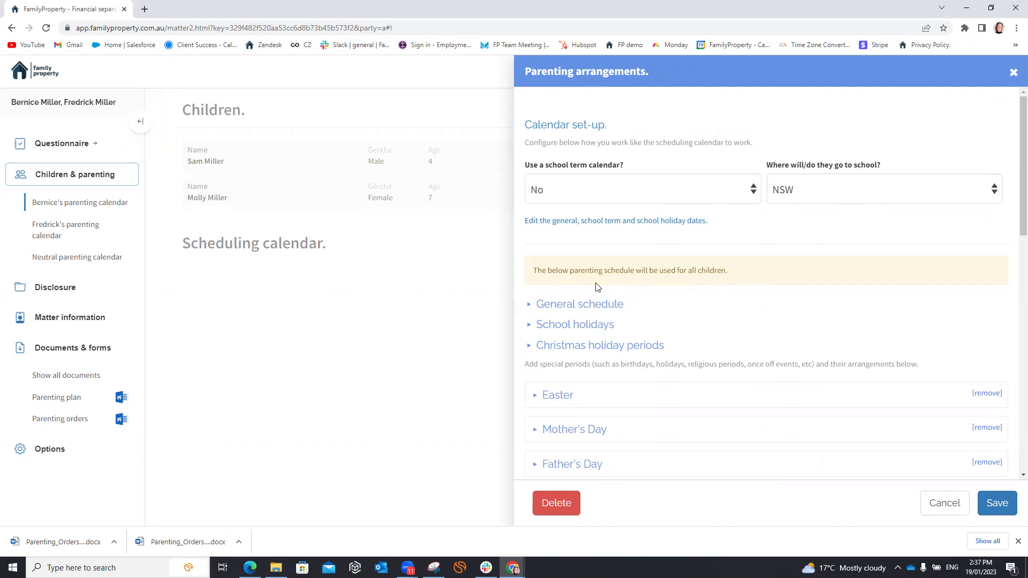
{"action": "left_click", "coordinate": [567, 309]}
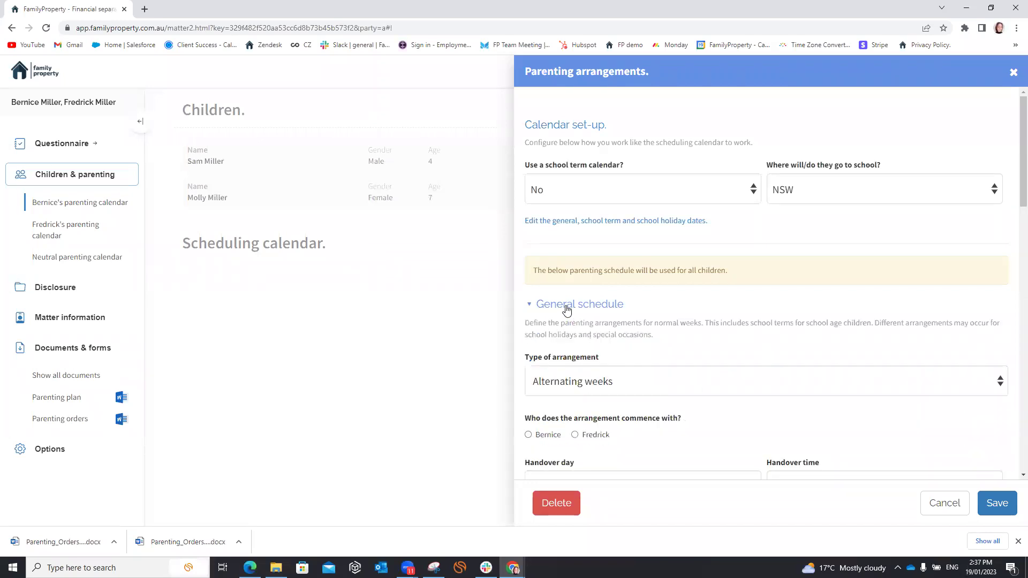
{"action": "left_click", "coordinate": [609, 385]}
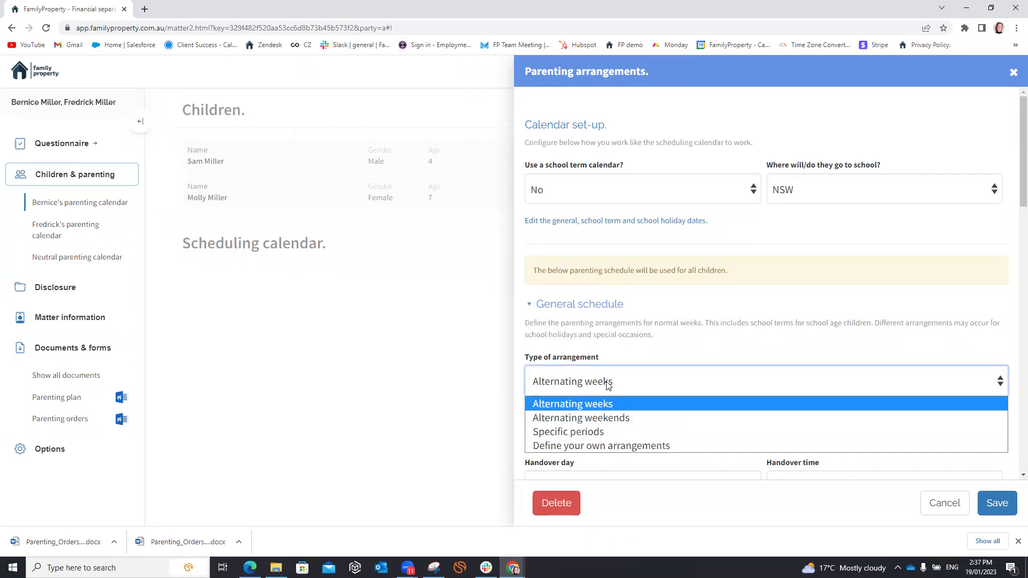
{"action": "left_click", "coordinate": [615, 438]}
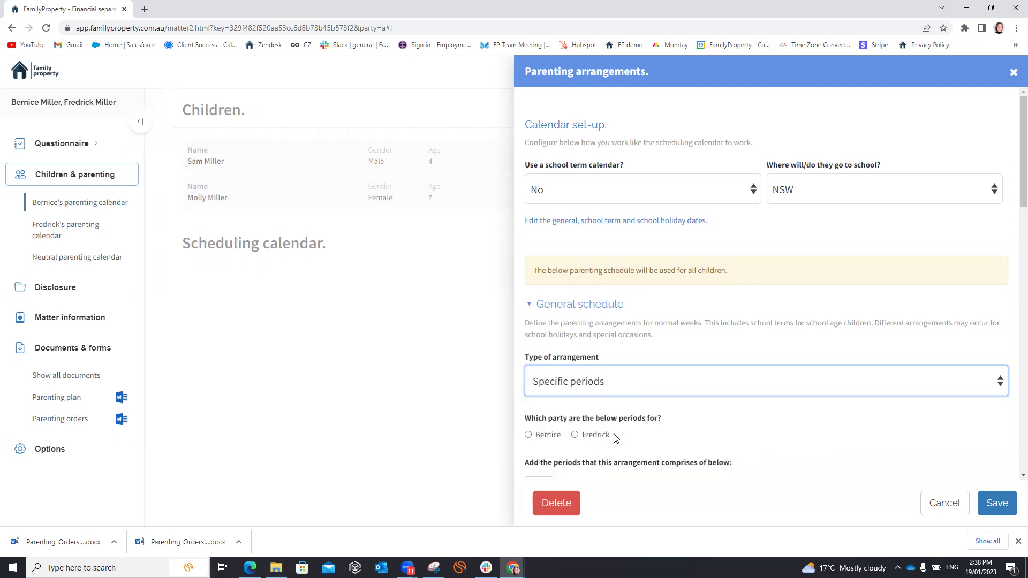
{"action": "scroll", "coordinate": [627, 423], "scroll_direction": "down", "scroll_amount": 4}
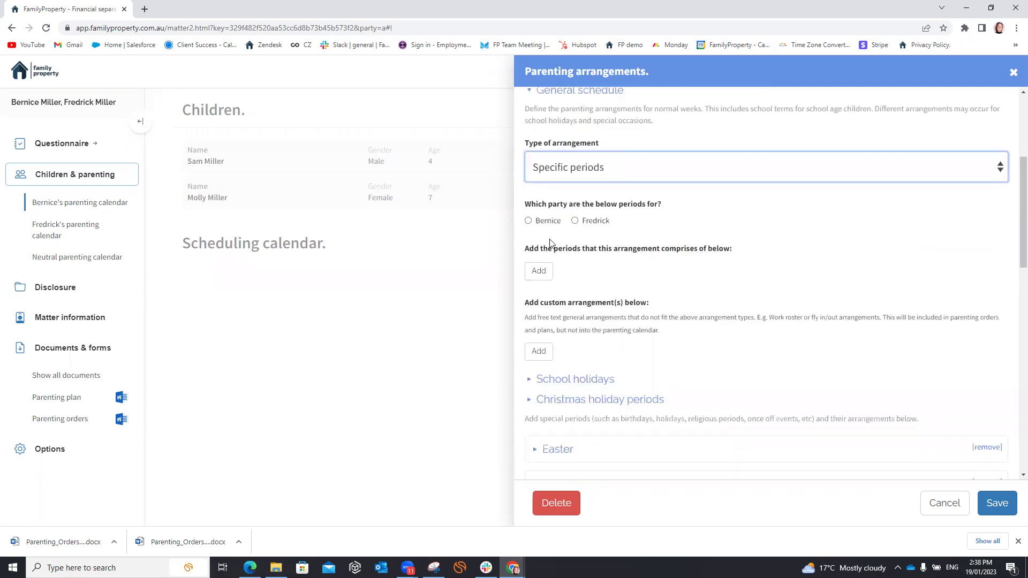
{"action": "left_click", "coordinate": [529, 221]}
Step: Add a period to the general schedule and name it "Alternate weekends"
{"action": "left_click", "coordinate": [542, 279]}
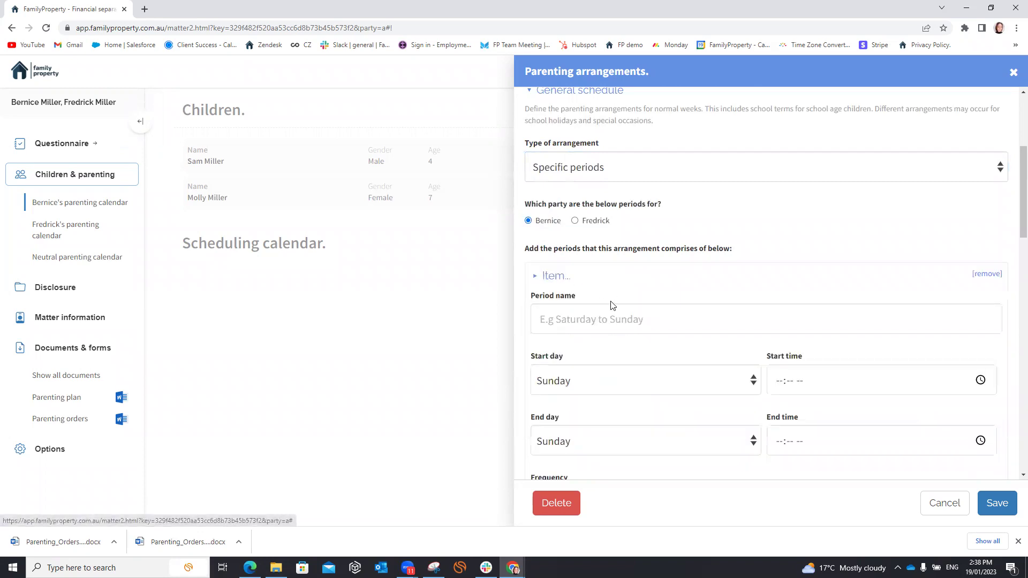
{"action": "left_click", "coordinate": [599, 316]}
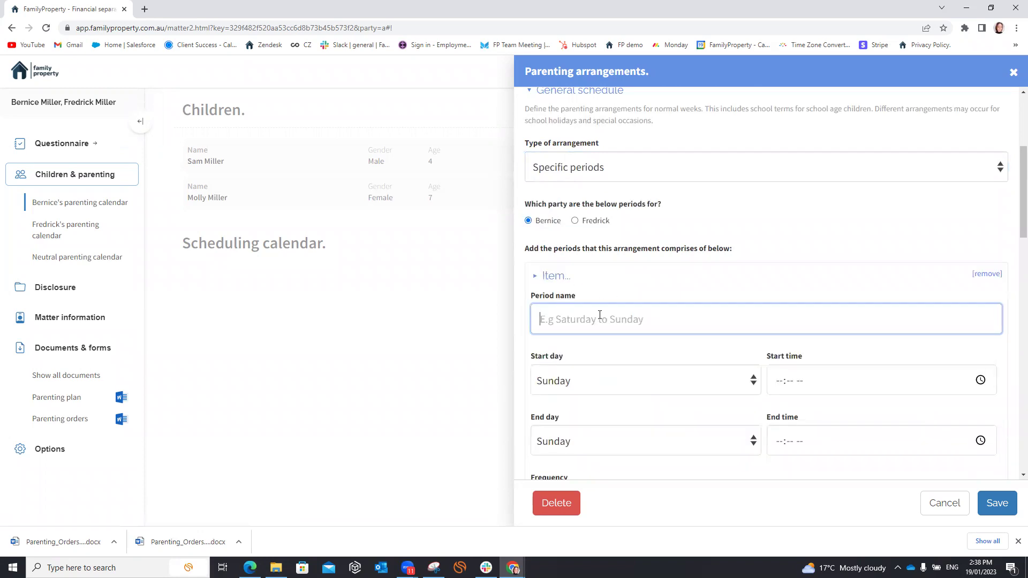
{"action": "type", "text": "Alternate week"}
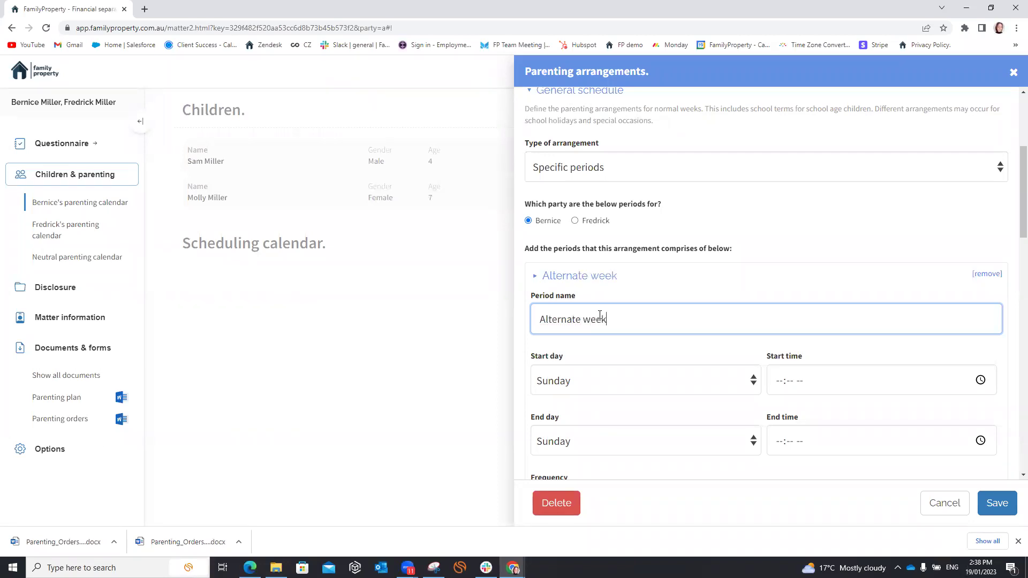
{"action": "type", "text": "ends"}
Step: Set the Alternate weekends period to start on Friday at 03:30 PM
{"action": "left_click", "coordinate": [585, 384]}
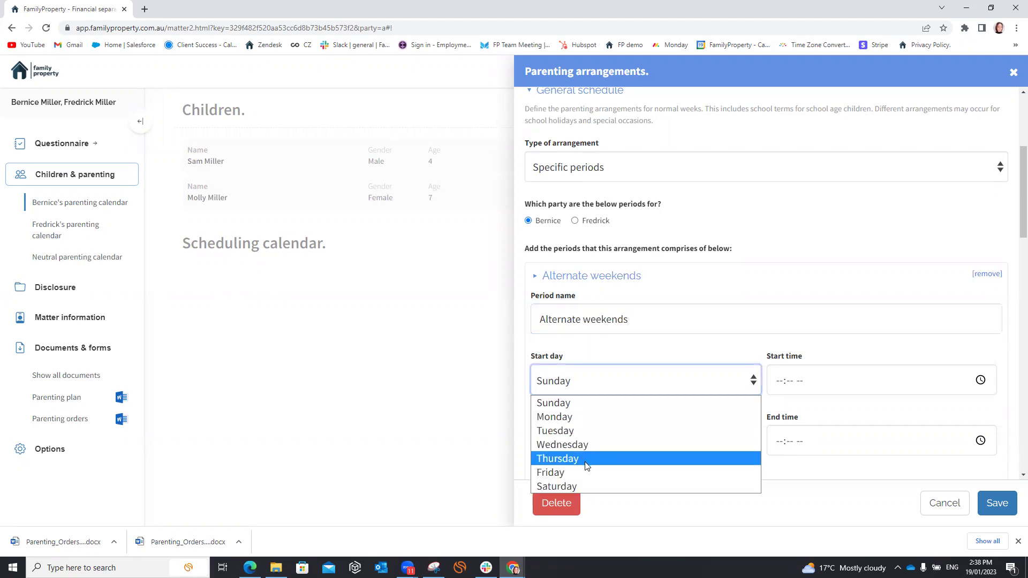
{"action": "left_click", "coordinate": [575, 473]}
{"action": "left_click", "coordinate": [792, 376]}
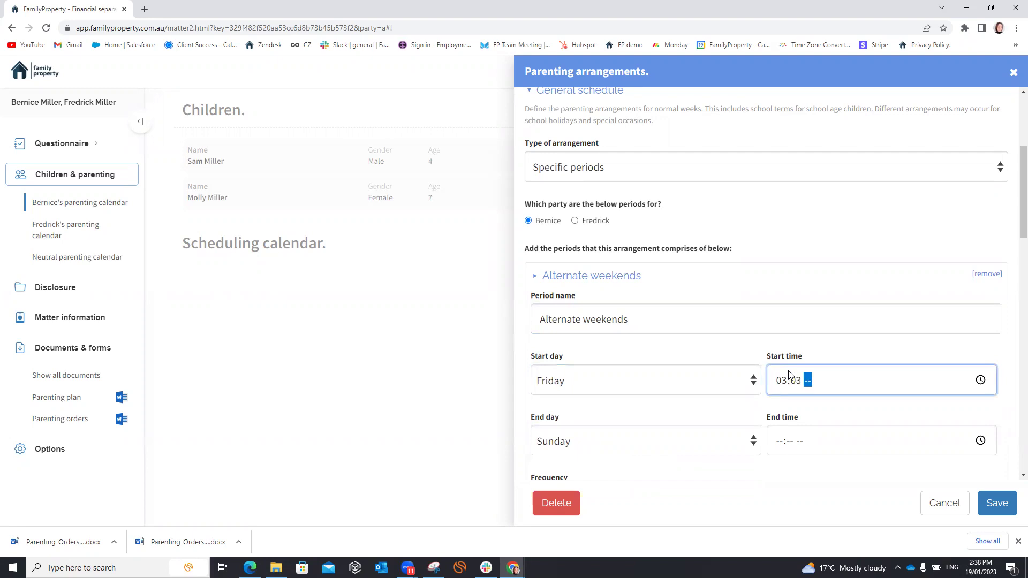
{"action": "left_click", "coordinate": [796, 380]}
{"action": "type", "text": "30p"}
{"action": "key", "text": "Tab"}
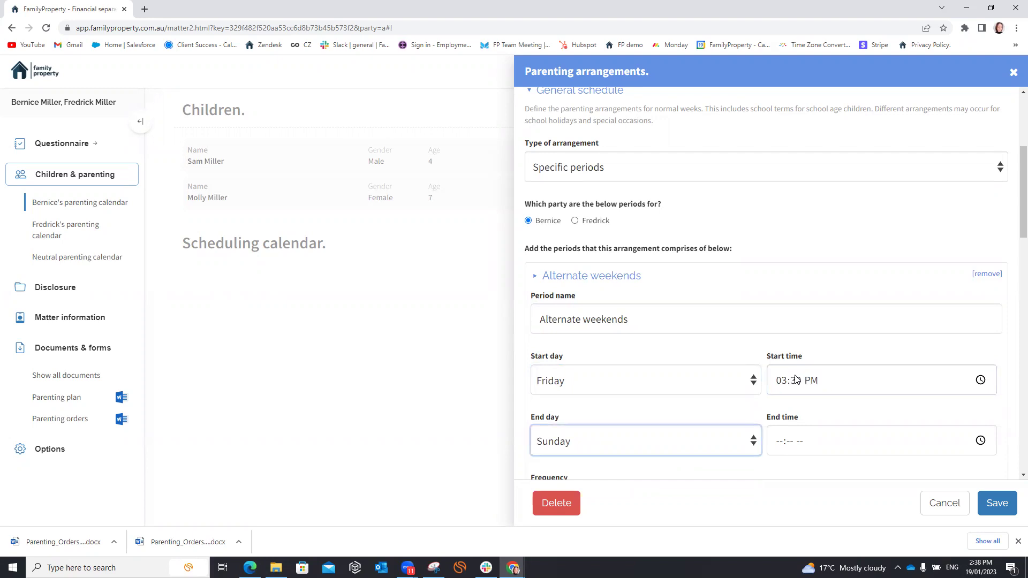
Step: Set the Alternate weekends end time to 12:00 PM and its frequency to Week 2
{"action": "left_click", "coordinate": [780, 441]}
{"action": "type", "text": "1200p"}
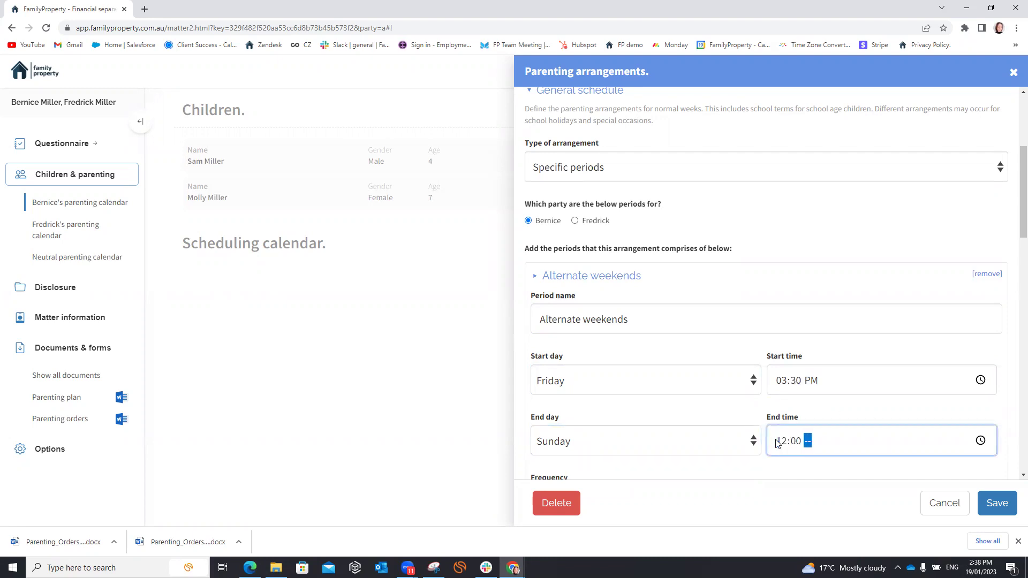
{"action": "scroll", "coordinate": [776, 439], "scroll_direction": "down", "scroll_amount": 3}
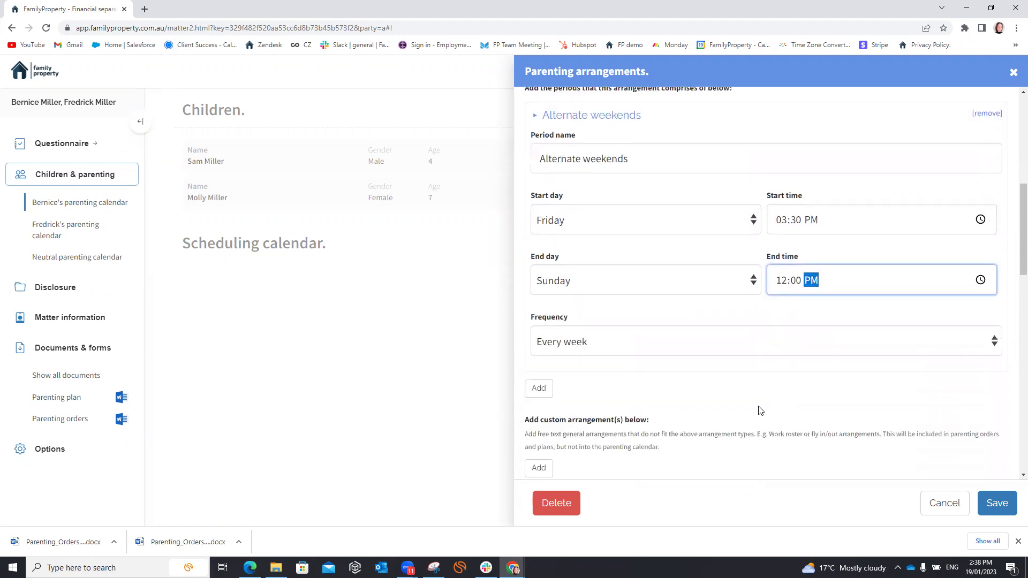
{"action": "left_click", "coordinate": [568, 352]}
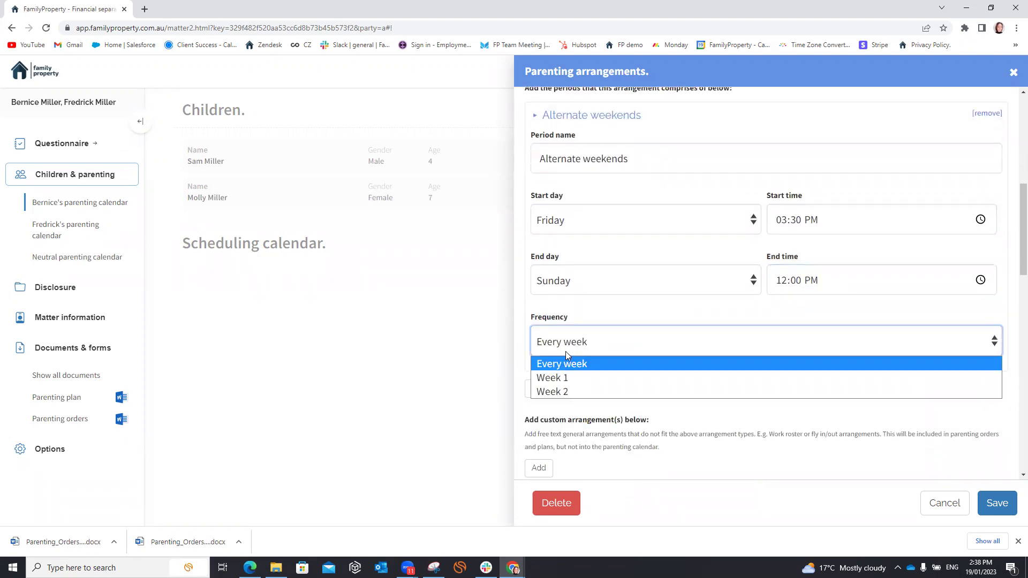
{"action": "left_click", "coordinate": [566, 391]}
Step: Add a second period to the general schedule and name it "Wednesday dinners"
{"action": "left_click", "coordinate": [537, 389]}
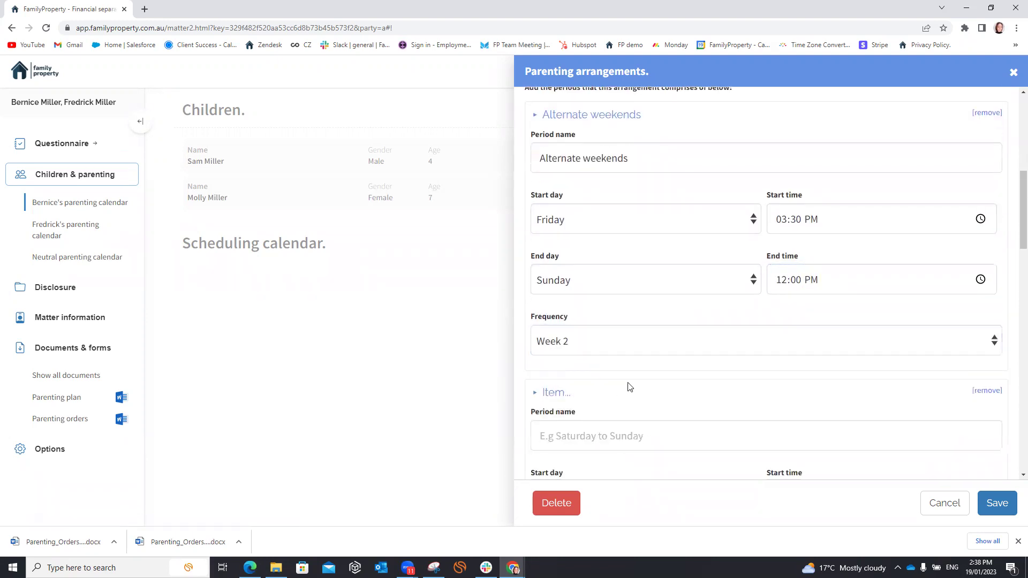
{"action": "scroll", "coordinate": [595, 348], "scroll_direction": "down", "scroll_amount": 3}
{"action": "left_click", "coordinate": [563, 285]}
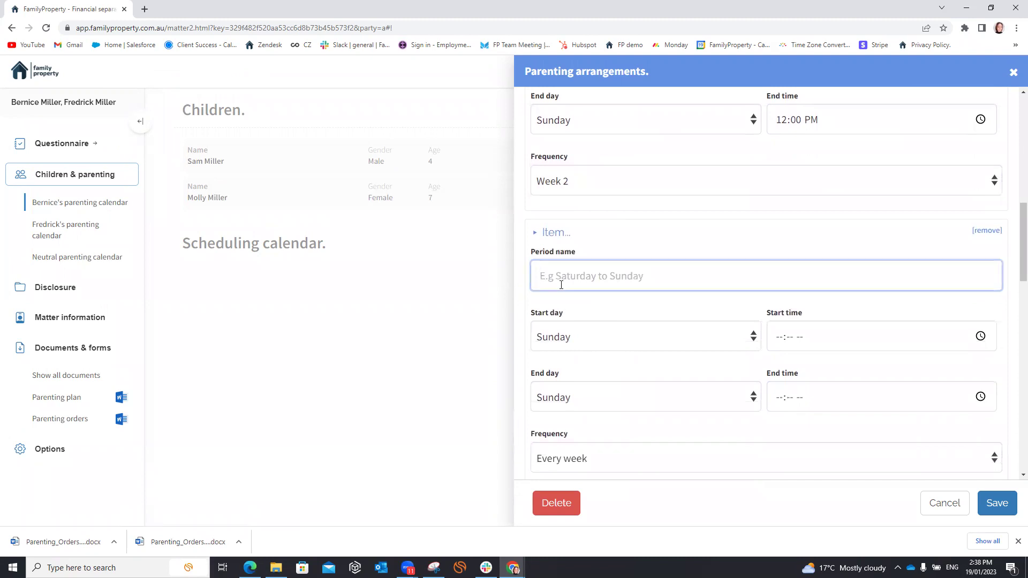
{"action": "type", "text": "Wednesday d"}
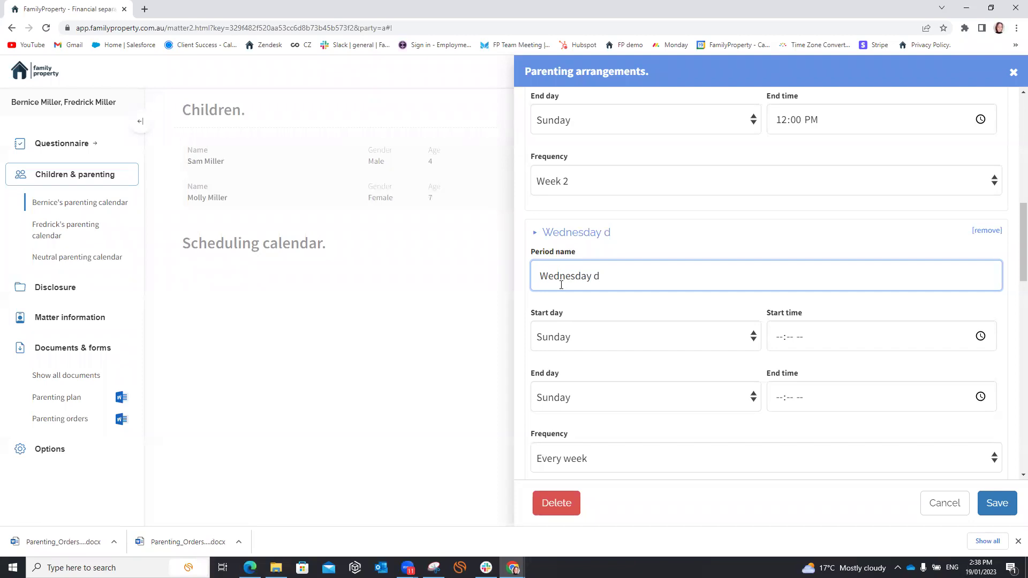
{"action": "key", "text": "BackSpace"}
{"action": "type", "text": "dinners"}
Step: Set the Wednesday dinners period to start on Wednesday at 04:00 PM
{"action": "left_click", "coordinate": [551, 346]}
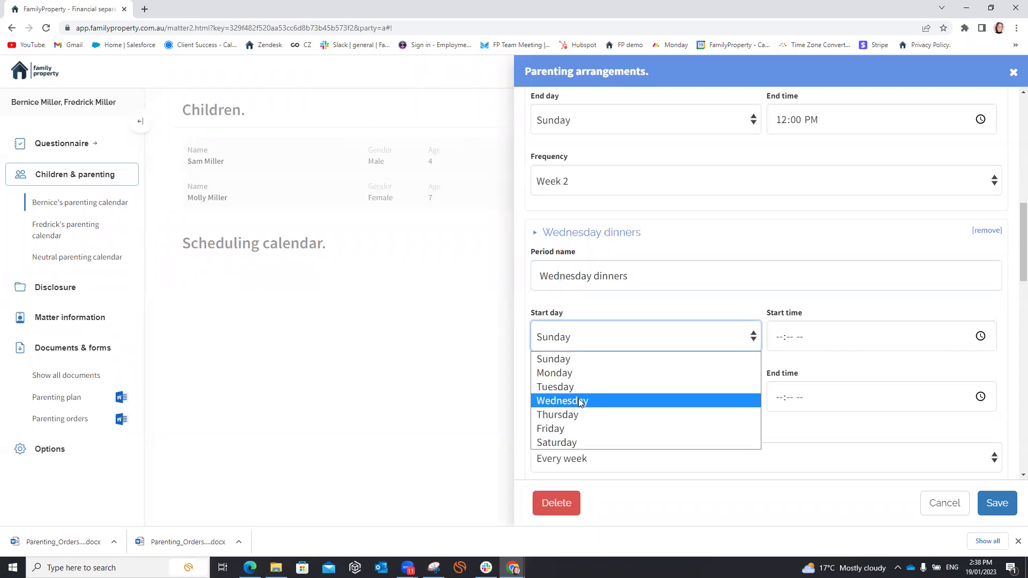
{"action": "left_click", "coordinate": [576, 400]}
{"action": "left_click", "coordinate": [782, 338]}
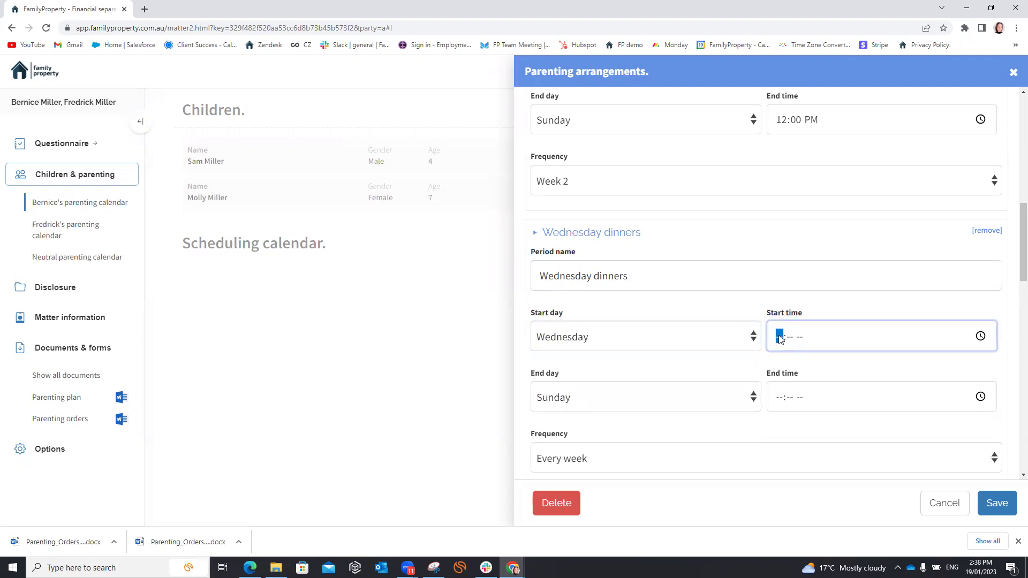
{"action": "type", "text": "0400p"}
{"action": "key", "text": "Tab"}
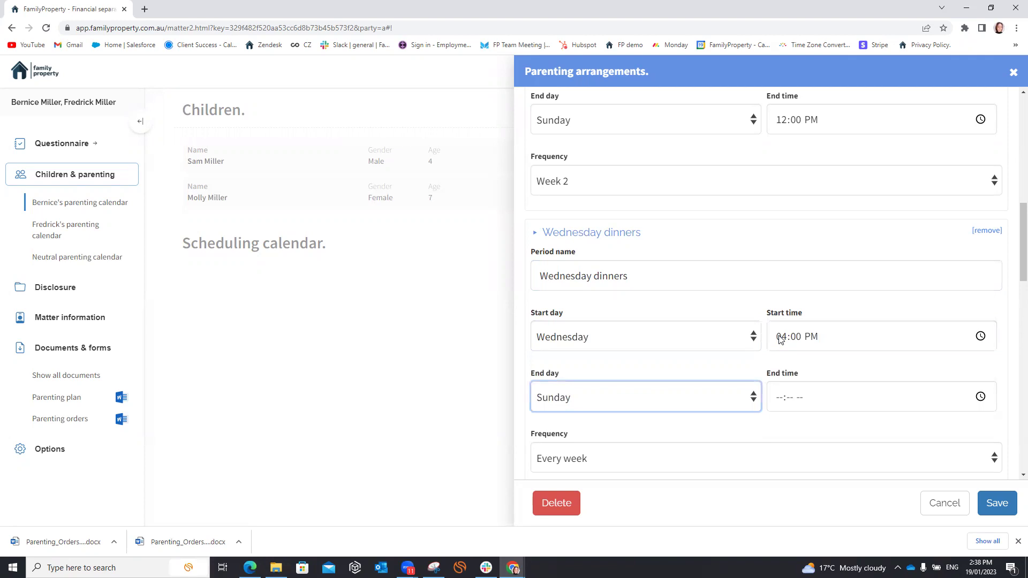
Step: Set the Wednesday dinners period to end on Wednesday at 07:00 PM
{"action": "key", "text": "w"}
{"action": "key", "text": "Tab"}
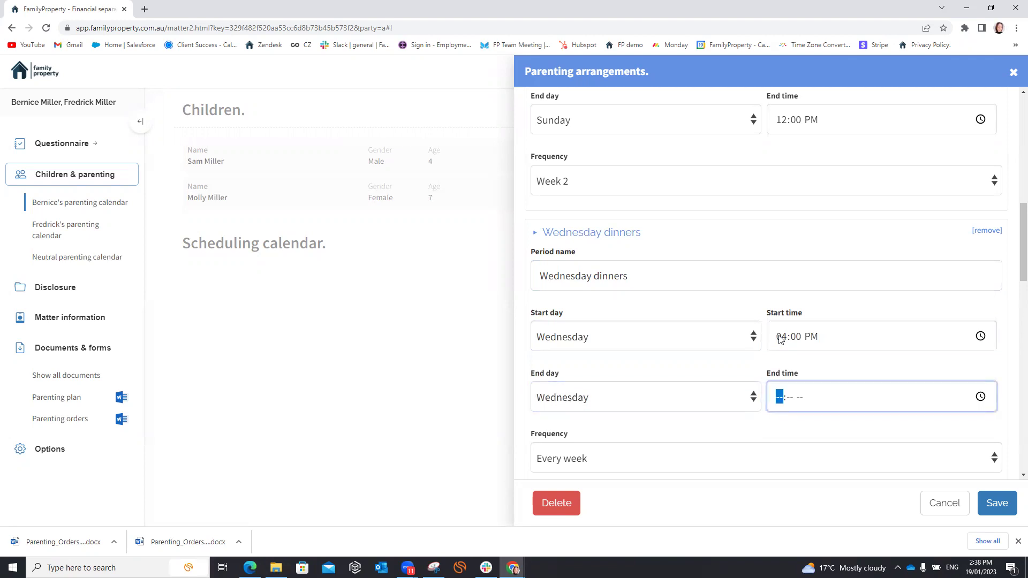
{"action": "type", "text": "700p"}
Step: Add a blank free-text custom arrangement to the general schedule
{"action": "scroll", "coordinate": [687, 383], "scroll_direction": "down", "scroll_amount": 2}
{"action": "scroll", "coordinate": [604, 406], "scroll_direction": "down", "scroll_amount": 3}
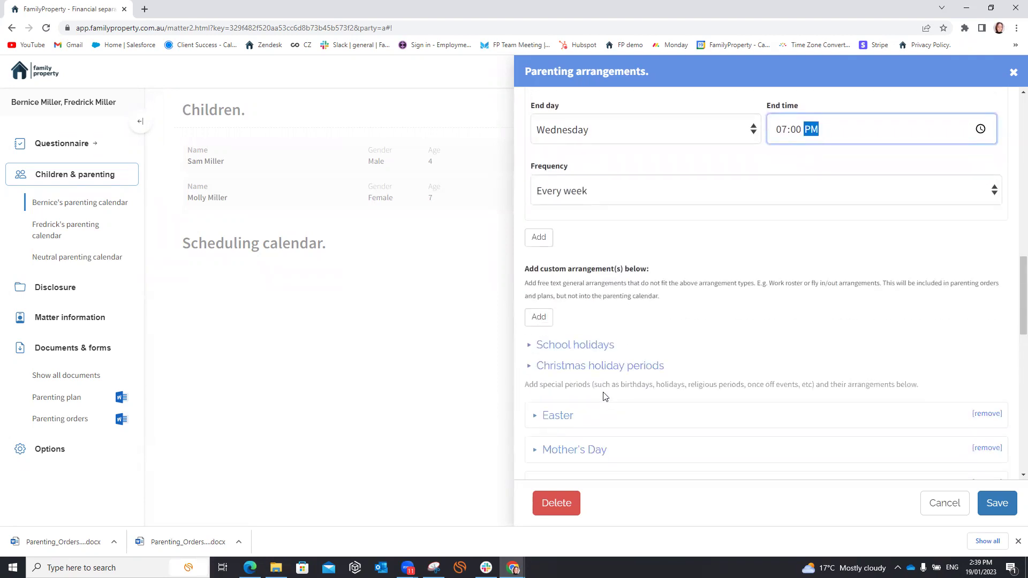
{"action": "left_click", "coordinate": [541, 318]}
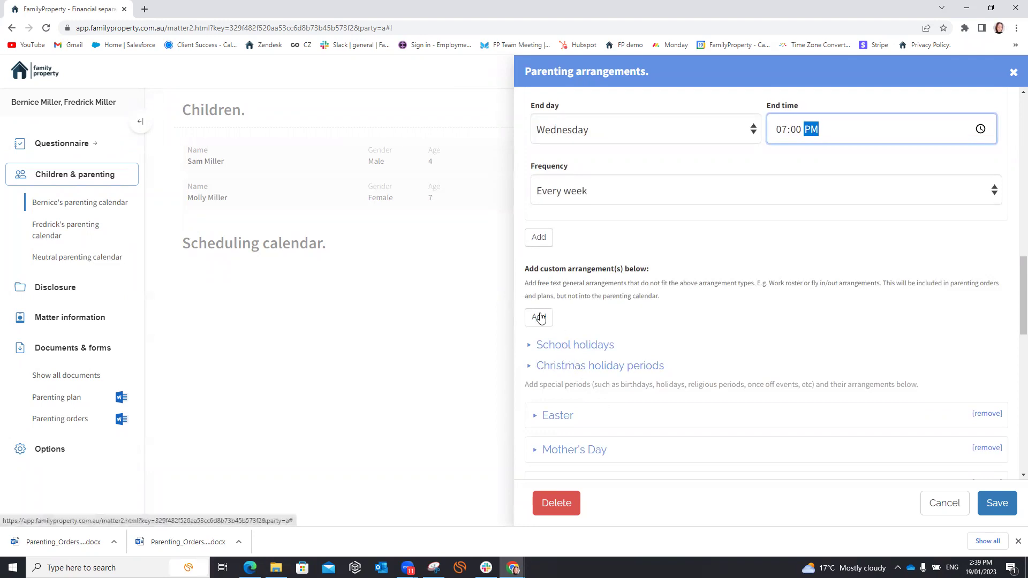
{"action": "left_click", "coordinate": [540, 318]}
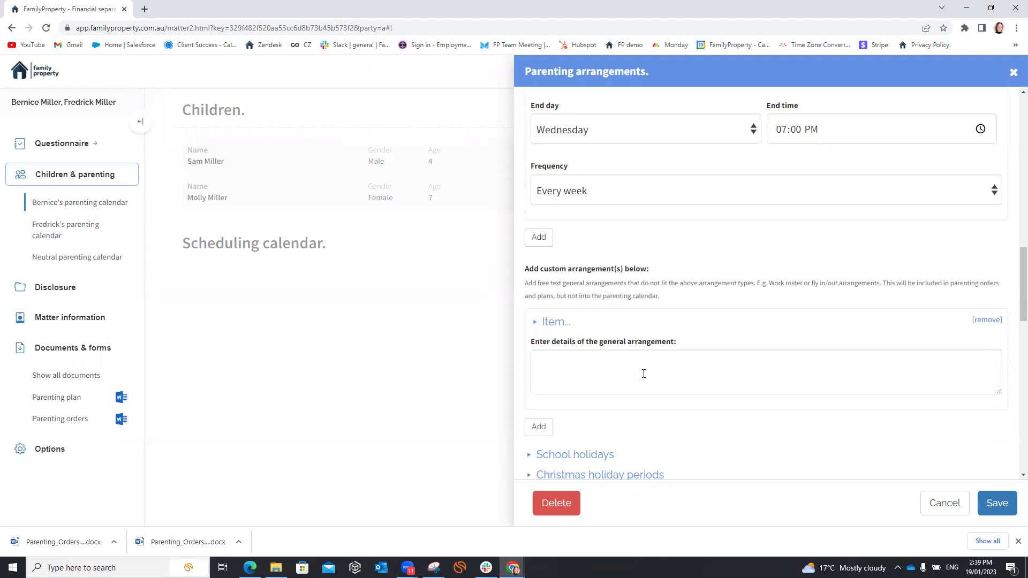
Step: Expand the School holidays schedule to view its arrangement types, and remove the Easter special period
{"action": "scroll", "coordinate": [644, 374], "scroll_direction": "down", "scroll_amount": 2}
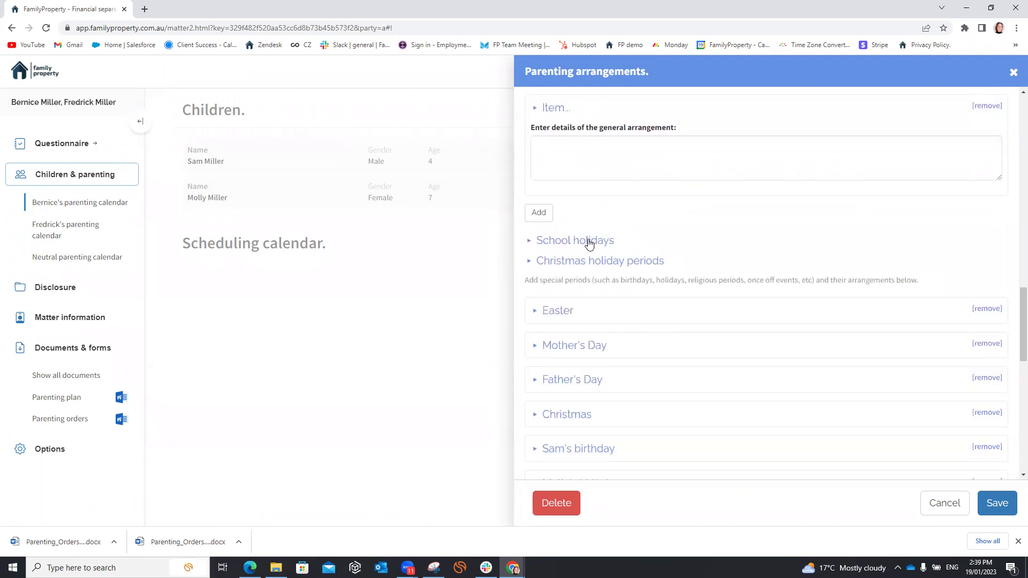
{"action": "left_click", "coordinate": [590, 243]}
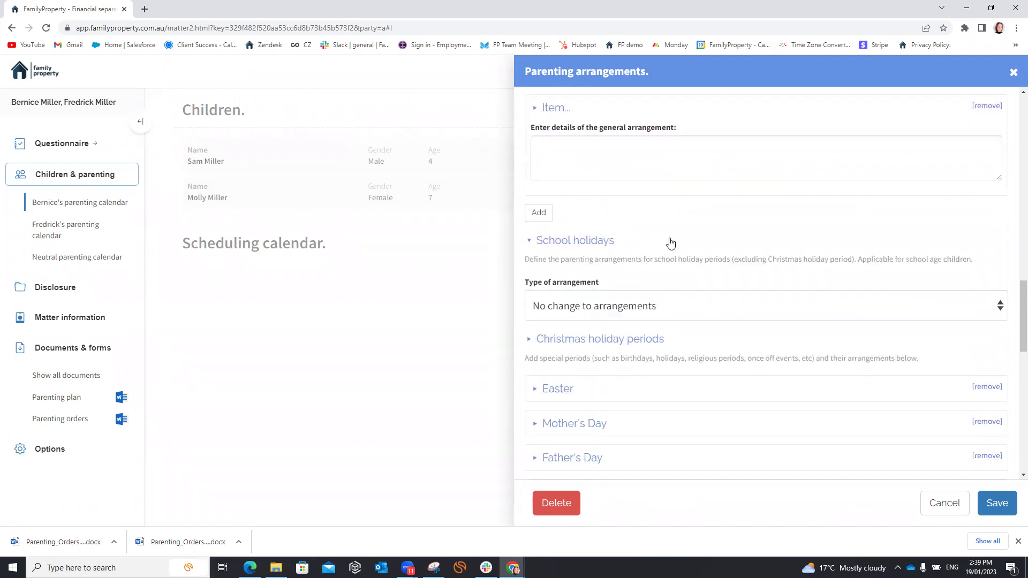
{"action": "left_click", "coordinate": [619, 312]}
{"action": "scroll", "coordinate": [663, 311], "scroll_direction": "down", "scroll_amount": 1}
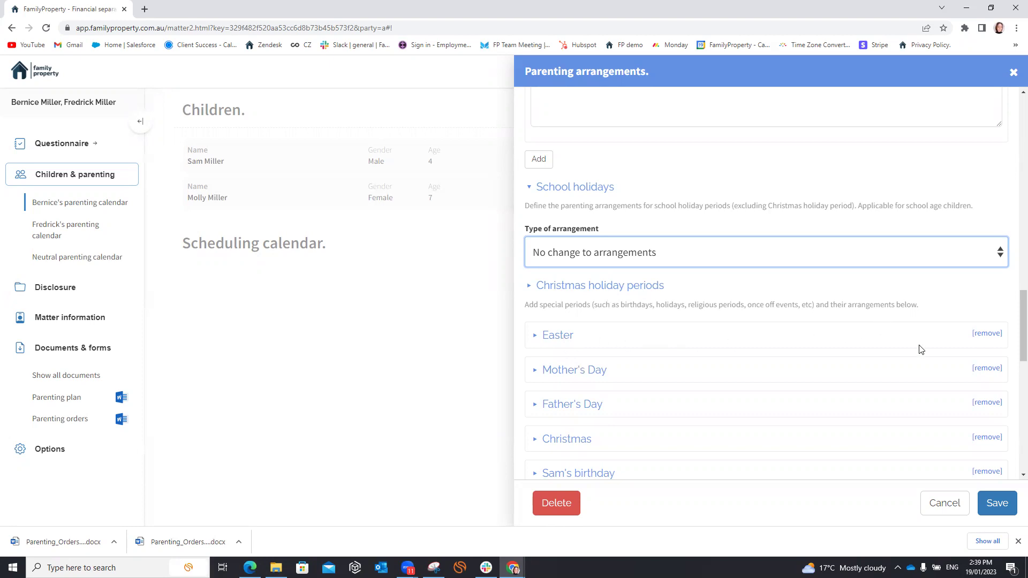
{"action": "left_click", "coordinate": [987, 333]}
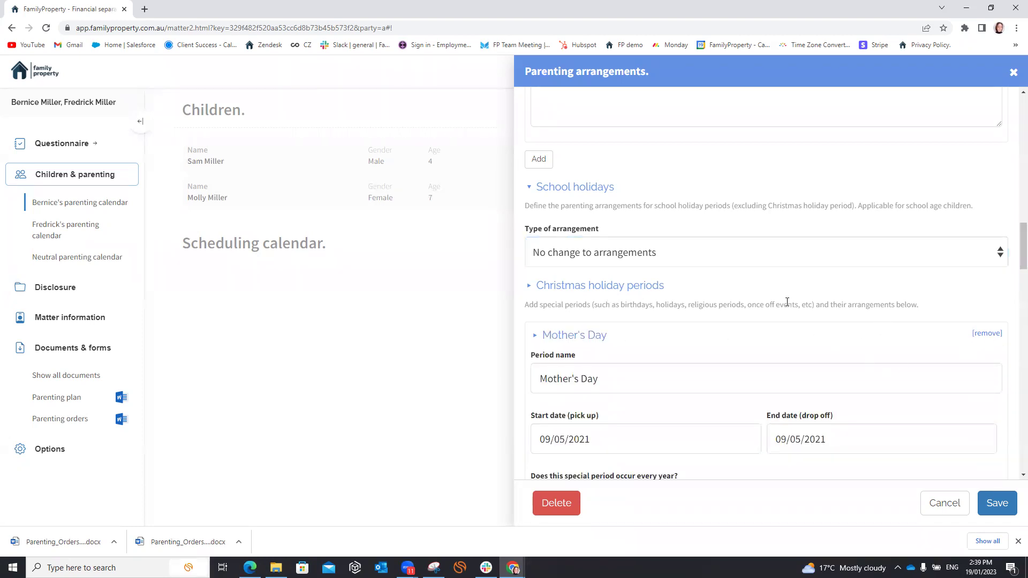
Step: Add a blank custom provision in the Custom provisions section and view its title and details fields
{"action": "scroll", "coordinate": [788, 302], "scroll_direction": "down", "scroll_amount": 3}
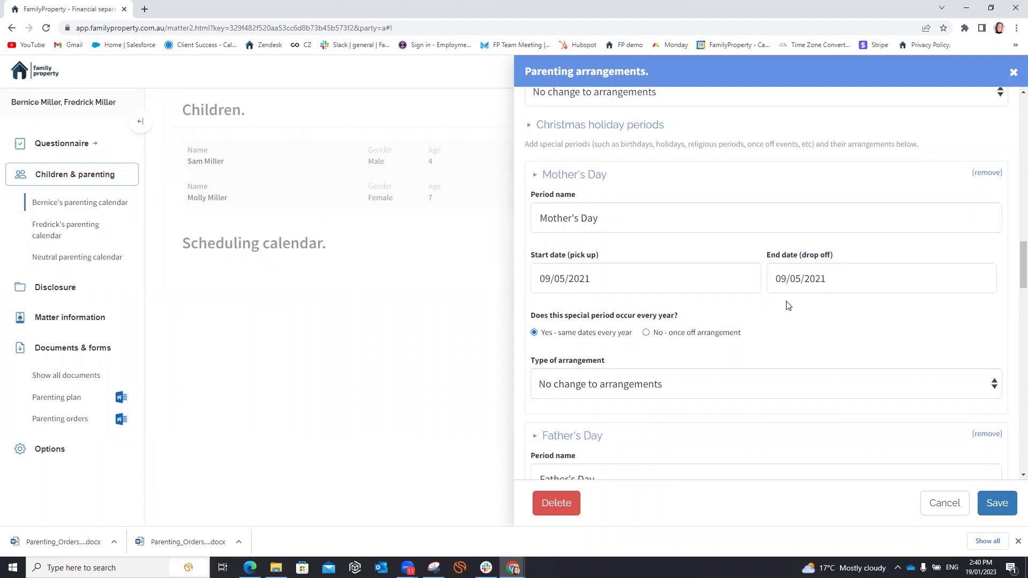
{"action": "scroll", "coordinate": [785, 305], "scroll_direction": "down", "scroll_amount": 7}
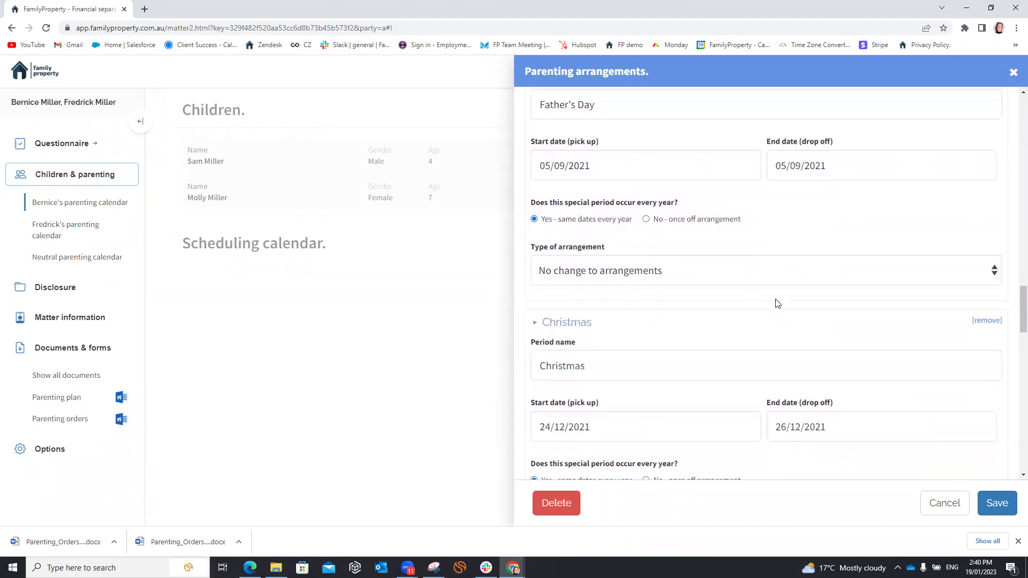
{"action": "scroll", "coordinate": [778, 303], "scroll_direction": "down", "scroll_amount": 8}
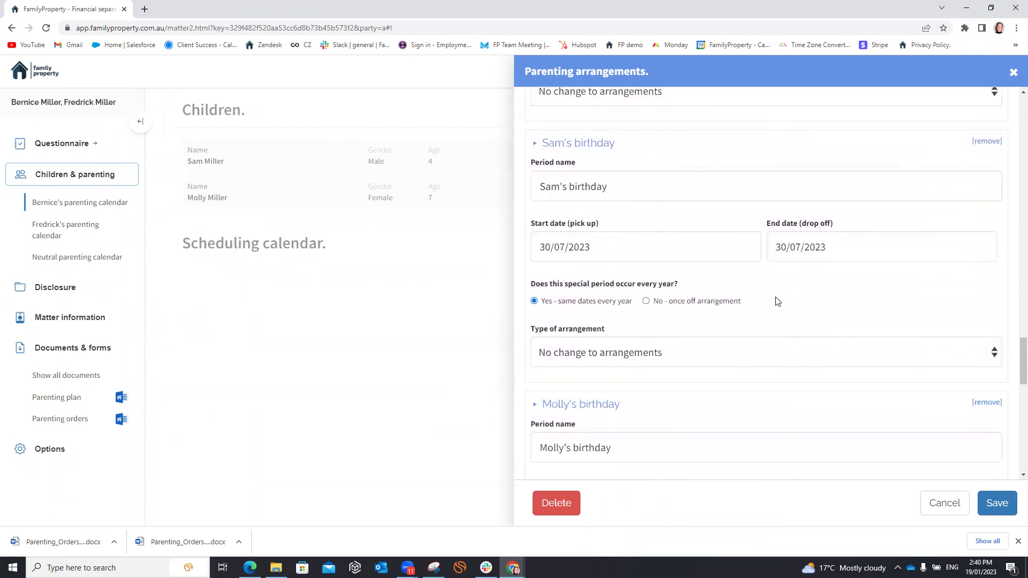
{"action": "scroll", "coordinate": [777, 302], "scroll_direction": "down", "scroll_amount": 3}
{"action": "scroll", "coordinate": [777, 297], "scroll_direction": "down", "scroll_amount": 9}
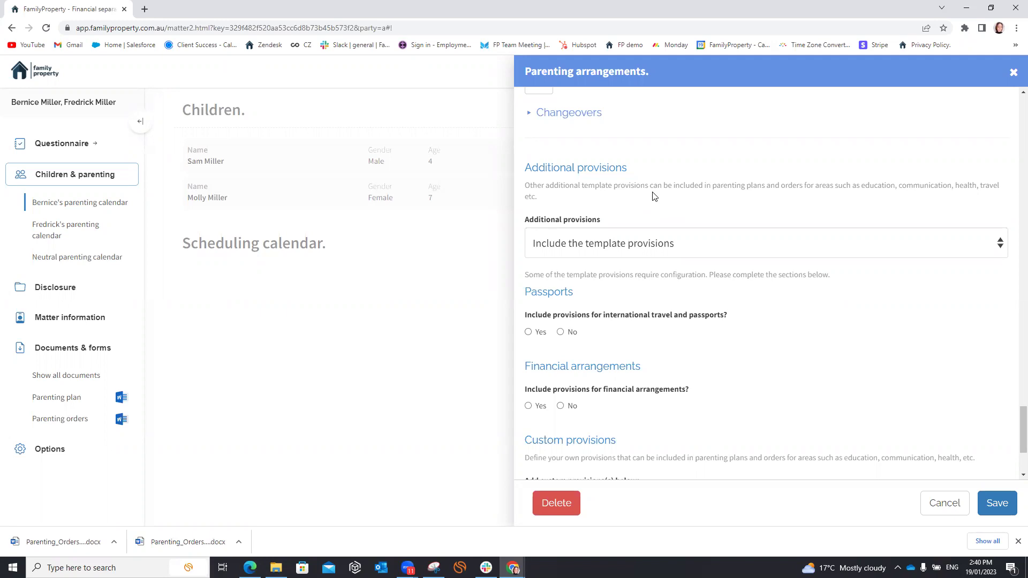
{"action": "scroll", "coordinate": [653, 196], "scroll_direction": "down", "scroll_amount": 3}
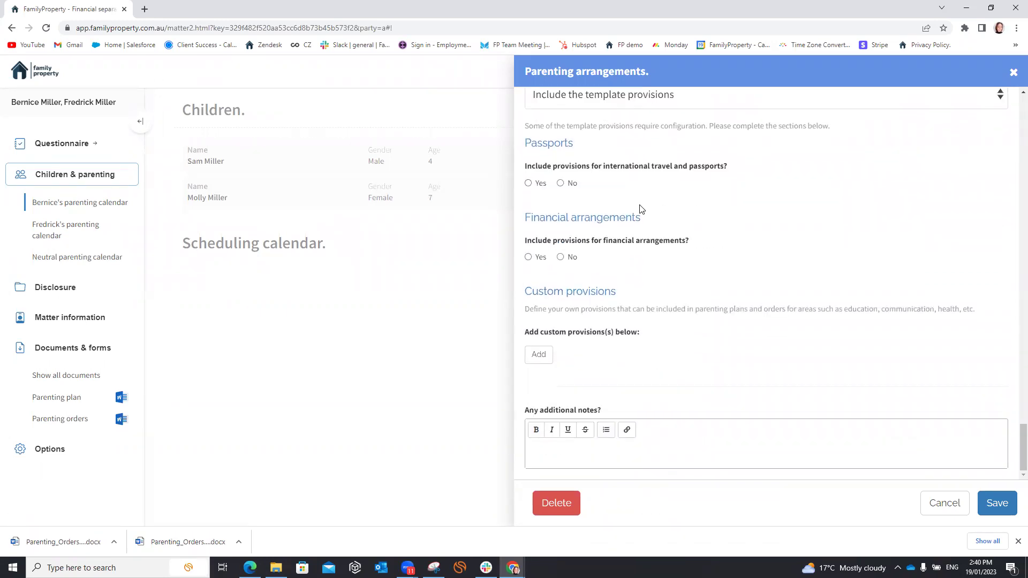
{"action": "left_click", "coordinate": [541, 355]}
{"action": "left_click", "coordinate": [593, 399]}
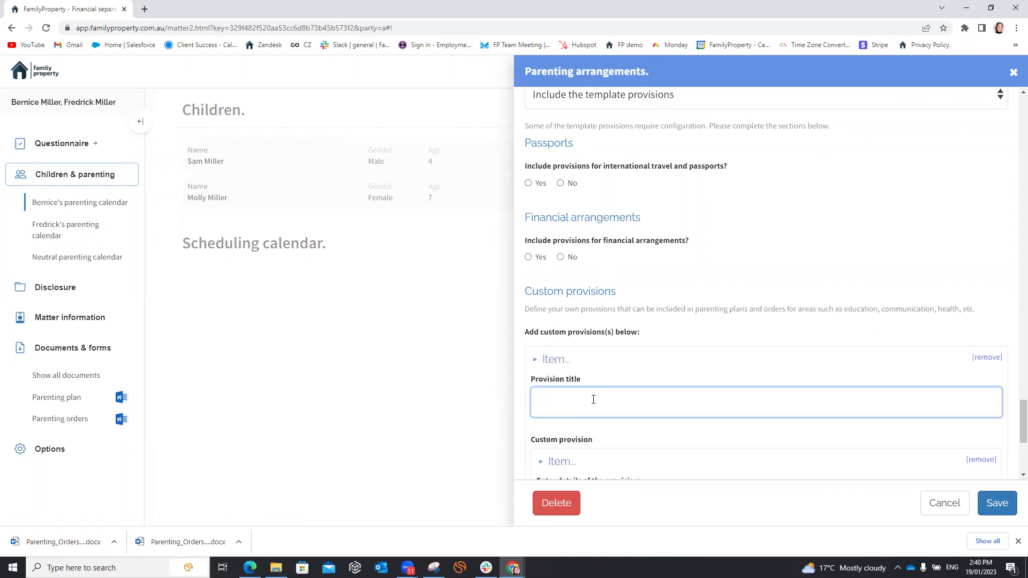
{"action": "scroll", "coordinate": [613, 409], "scroll_direction": "down", "scroll_amount": 1}
{"action": "scroll", "coordinate": [636, 356], "scroll_direction": "down", "scroll_amount": 1}
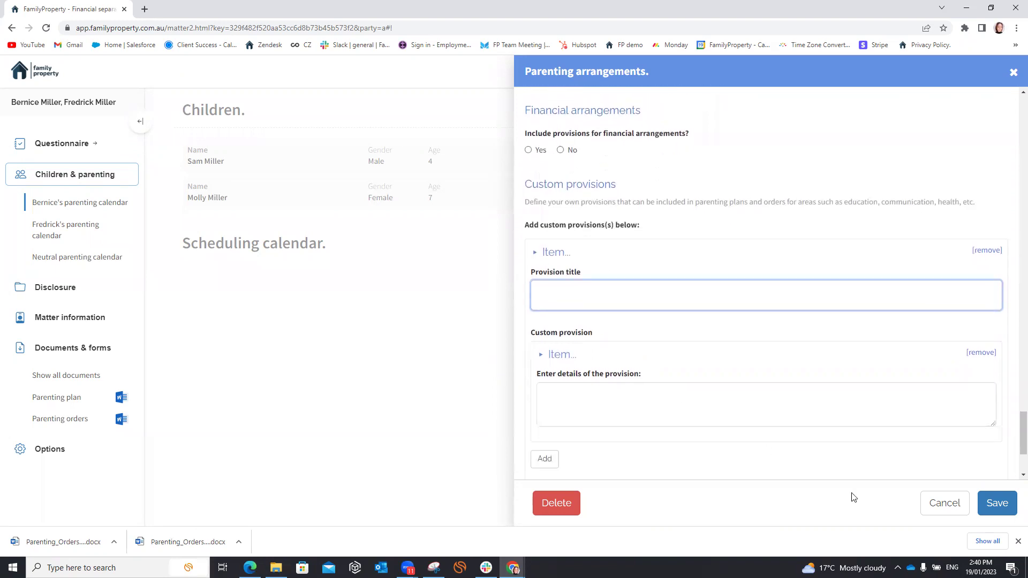
Step: Save the parenting arrangements and view the scheduling calendar by fortnight with its print options for start and end month
{"action": "left_click", "coordinate": [998, 504]}
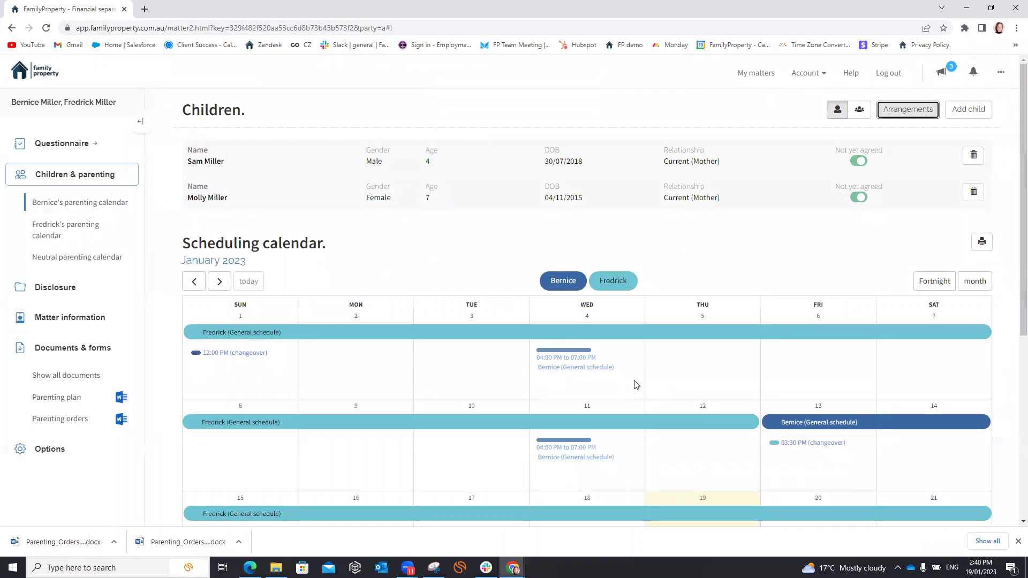
{"action": "scroll", "coordinate": [667, 347], "scroll_direction": "down", "scroll_amount": 1}
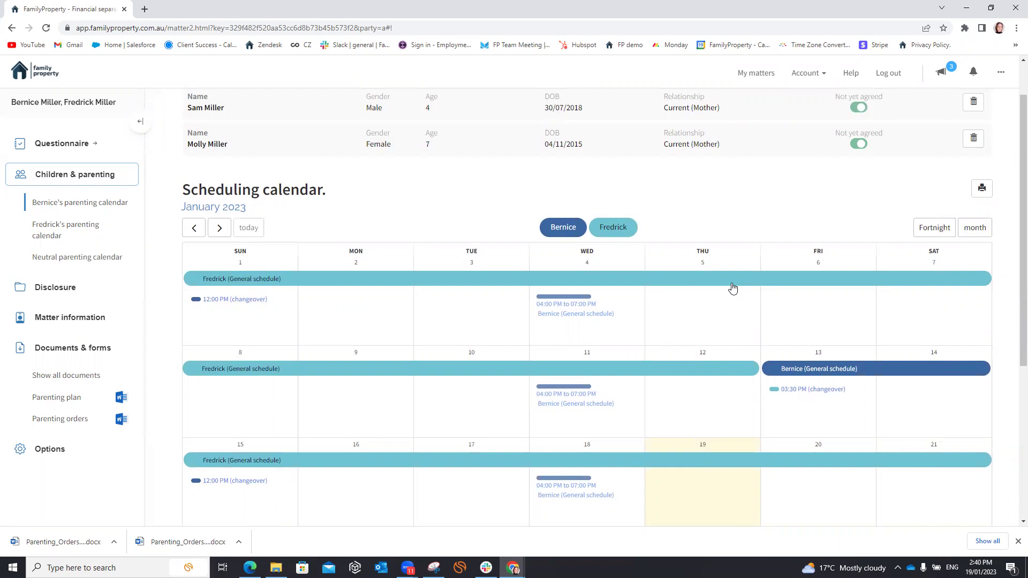
{"action": "left_click", "coordinate": [936, 229]}
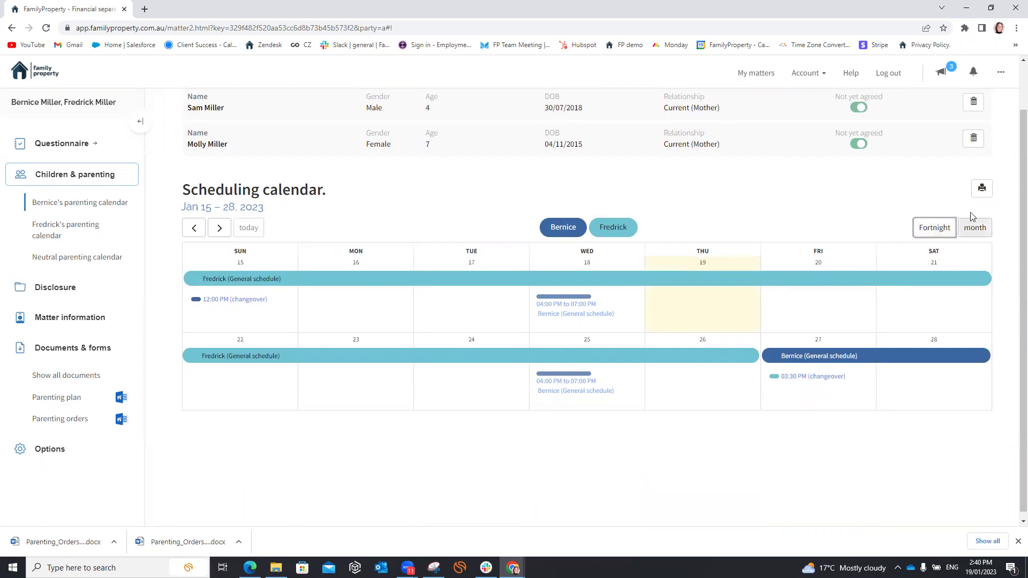
{"action": "left_click", "coordinate": [983, 191]}
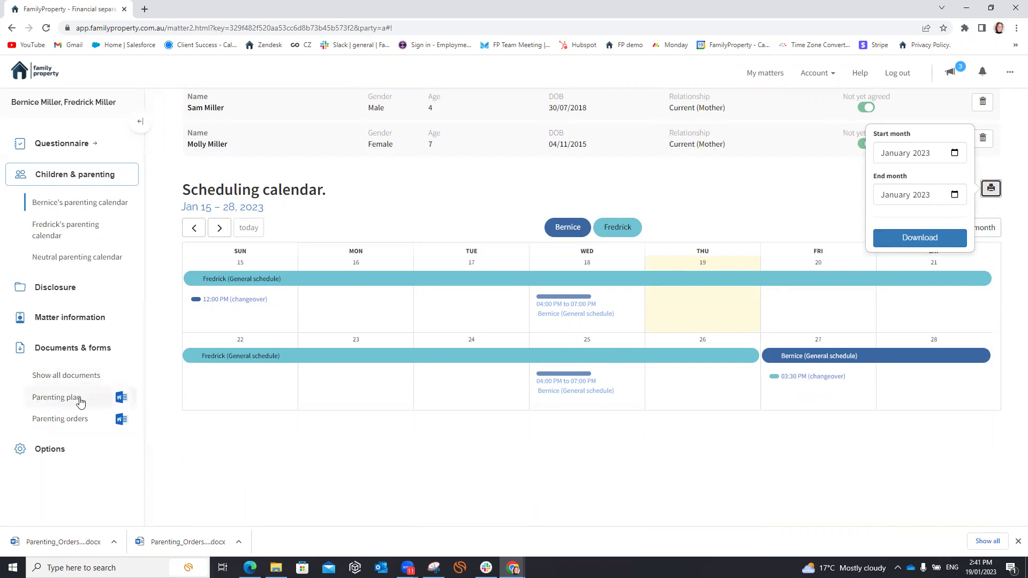
Step: Download the Parenting plan document and open it in Word with editing enabled
{"action": "left_click", "coordinate": [80, 400]}
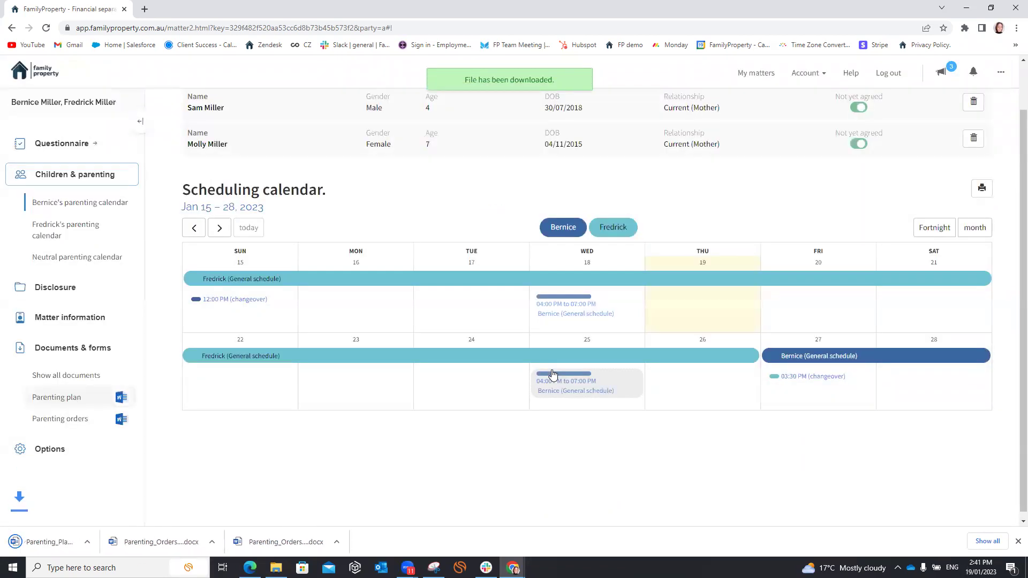
{"action": "left_click", "coordinate": [66, 546]}
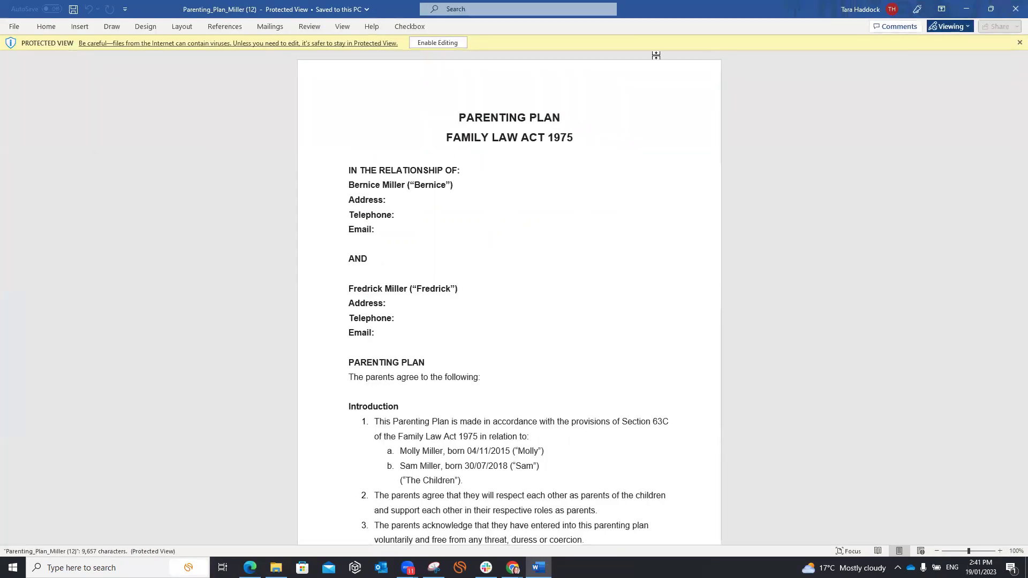
{"action": "left_click", "coordinate": [438, 43]}
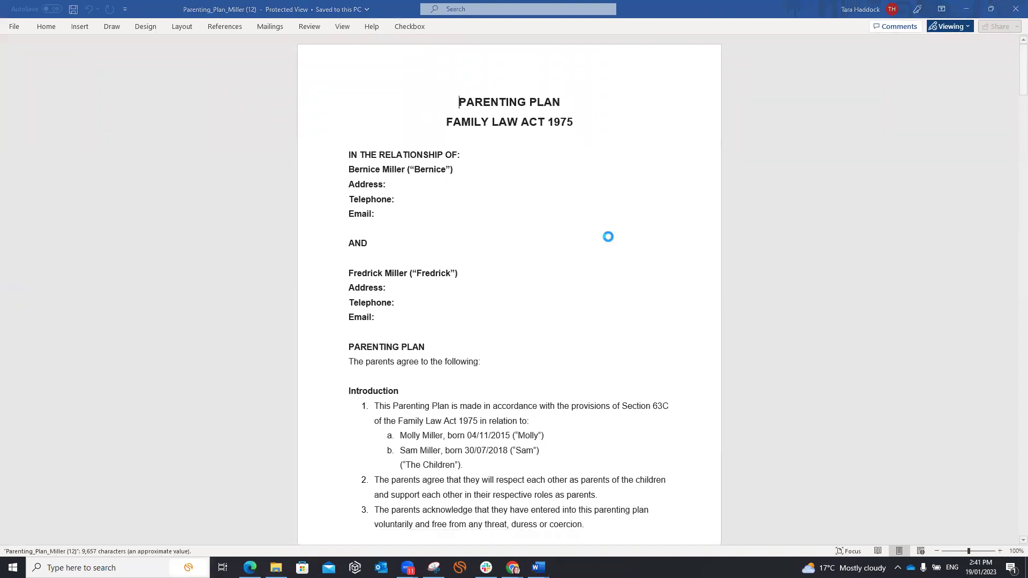
Step: Review the parenting plan's clauses and delete the Health section, including its heading and clauses 24 and 25
{"action": "scroll", "coordinate": [661, 330], "scroll_direction": "down", "scroll_amount": 3}
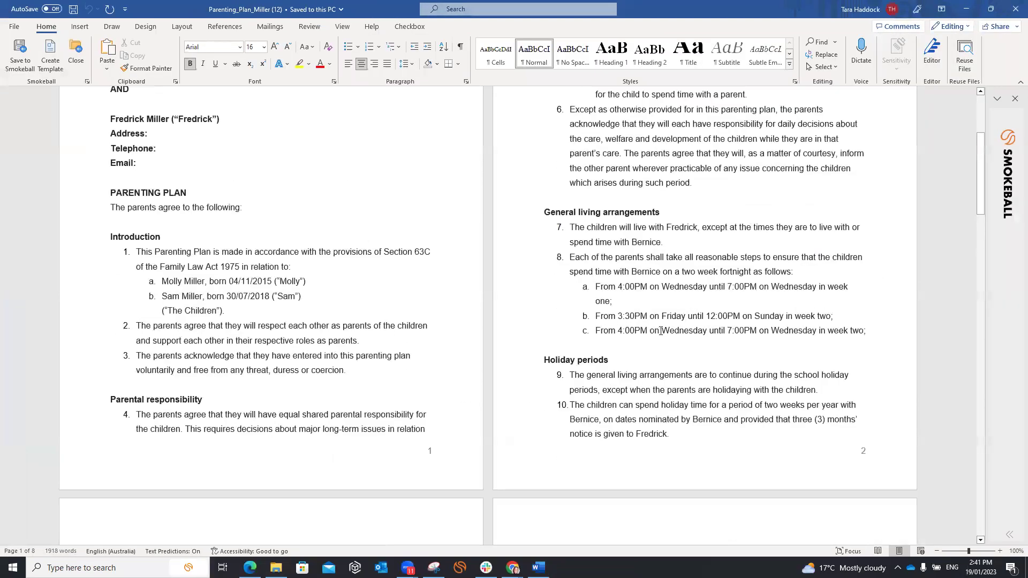
{"action": "scroll", "coordinate": [661, 330], "scroll_direction": "up", "scroll_amount": 5}
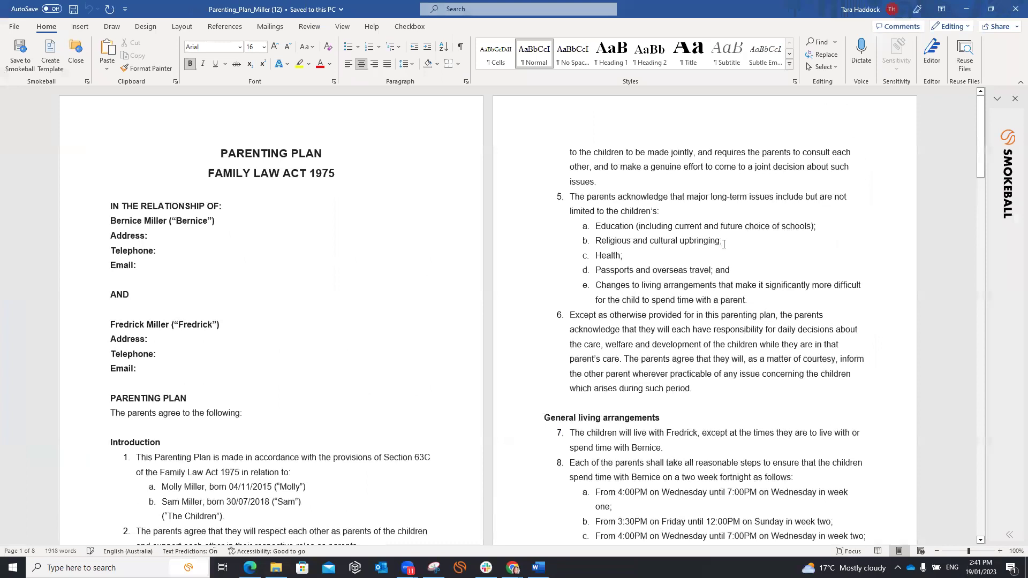
{"action": "scroll", "coordinate": [724, 245], "scroll_direction": "down", "scroll_amount": 10}
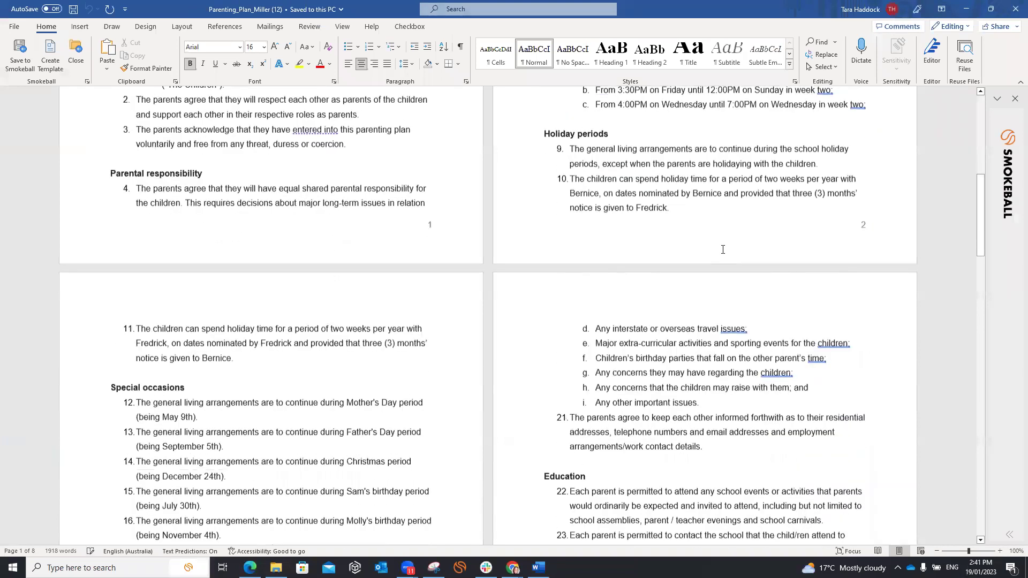
{"action": "scroll", "coordinate": [724, 250], "scroll_direction": "down", "scroll_amount": 8}
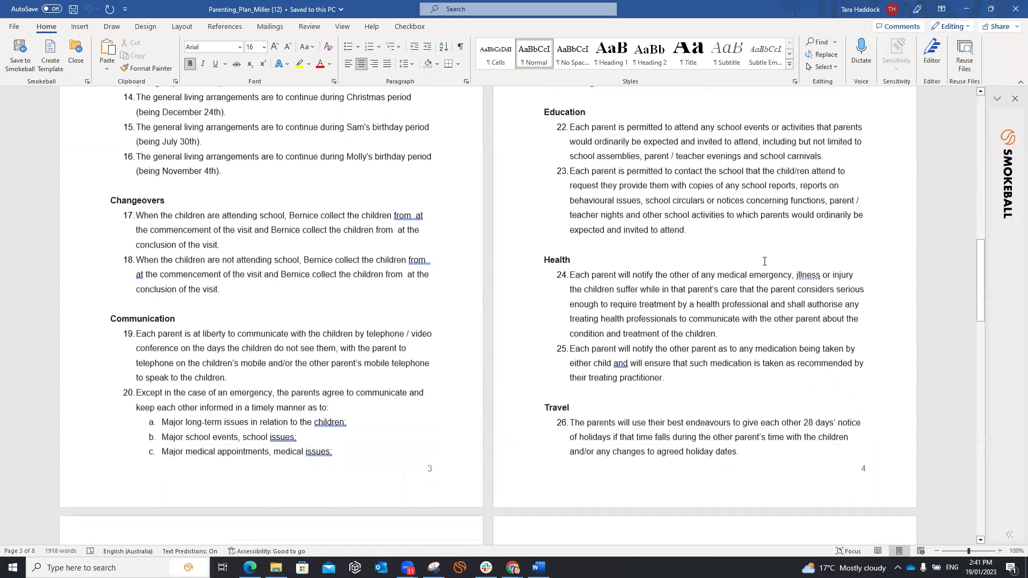
{"action": "left_click", "coordinate": [694, 382]}
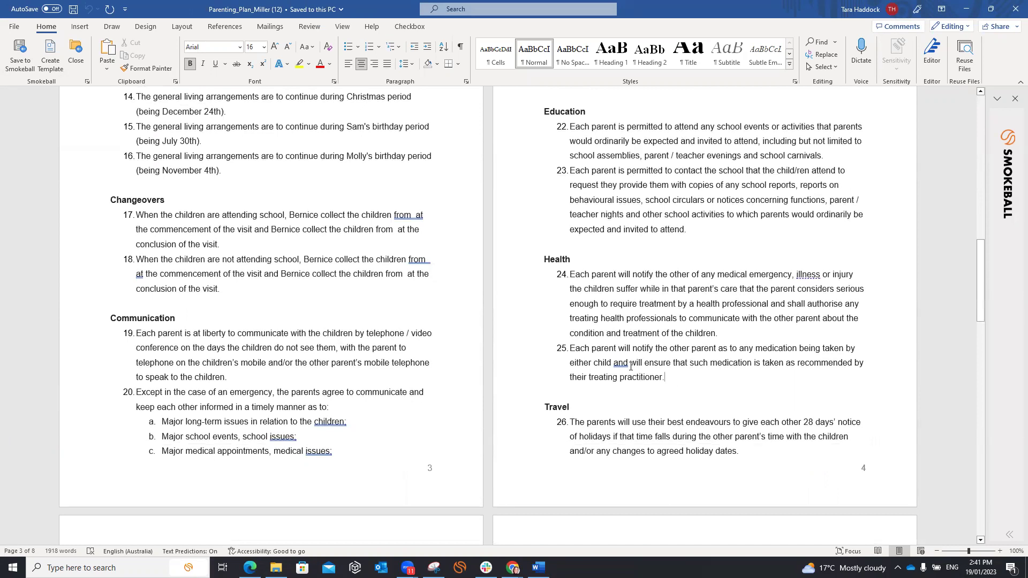
{"action": "left_click_drag", "start_coordinate": [665, 379], "coordinate": [542, 266]}
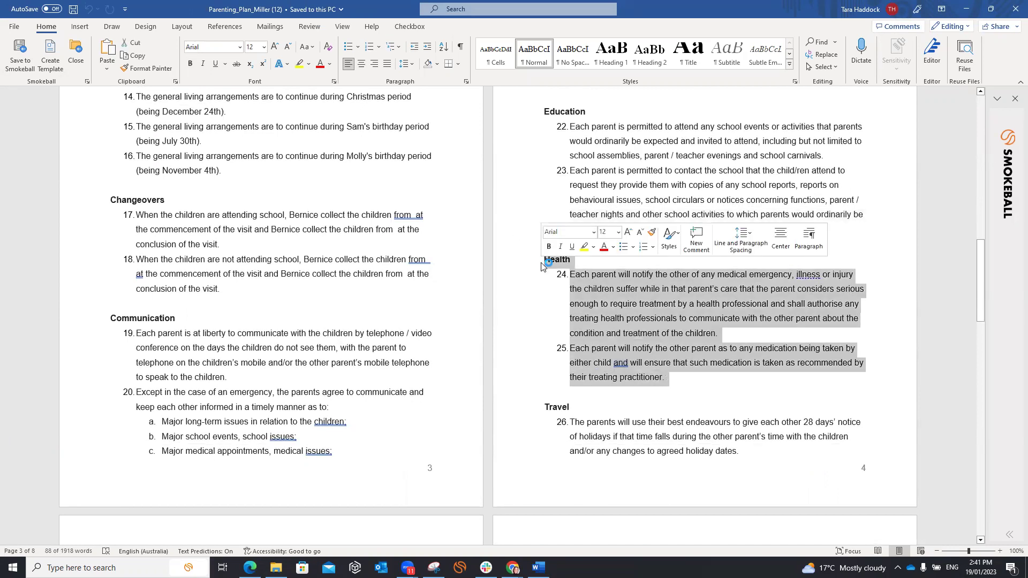
{"action": "key", "text": "Delete"}
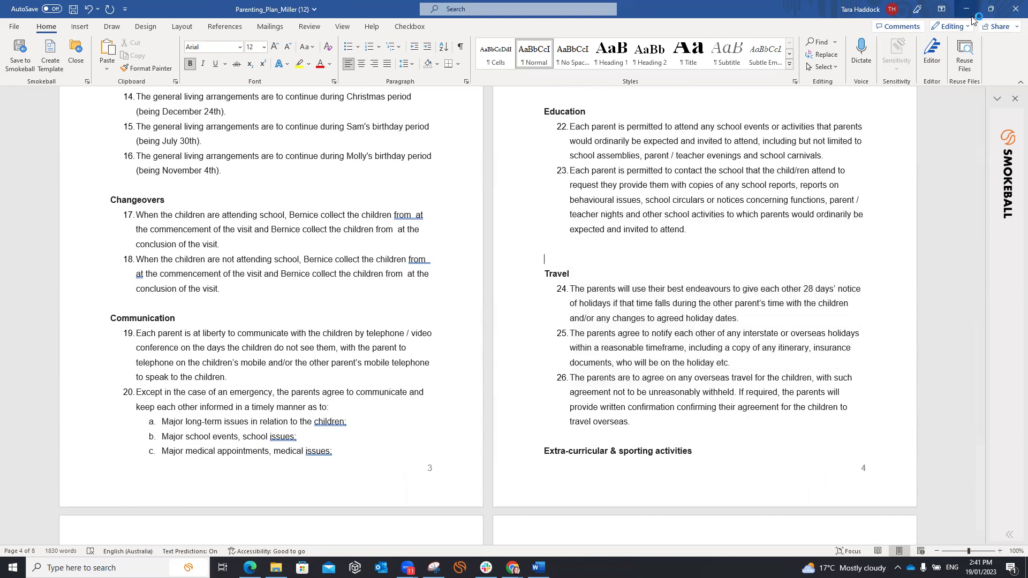
Step: Return to FamilyProperty, download the Parenting orders document, and open it in Word with editing enabled to review its clauses
{"action": "left_click", "coordinate": [966, 9]}
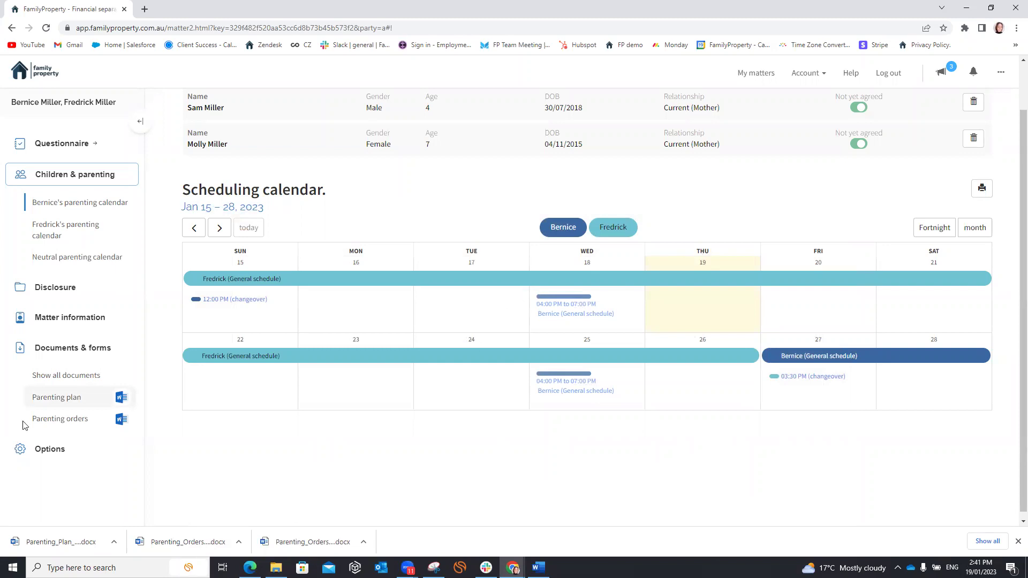
{"action": "left_click", "coordinate": [80, 423]}
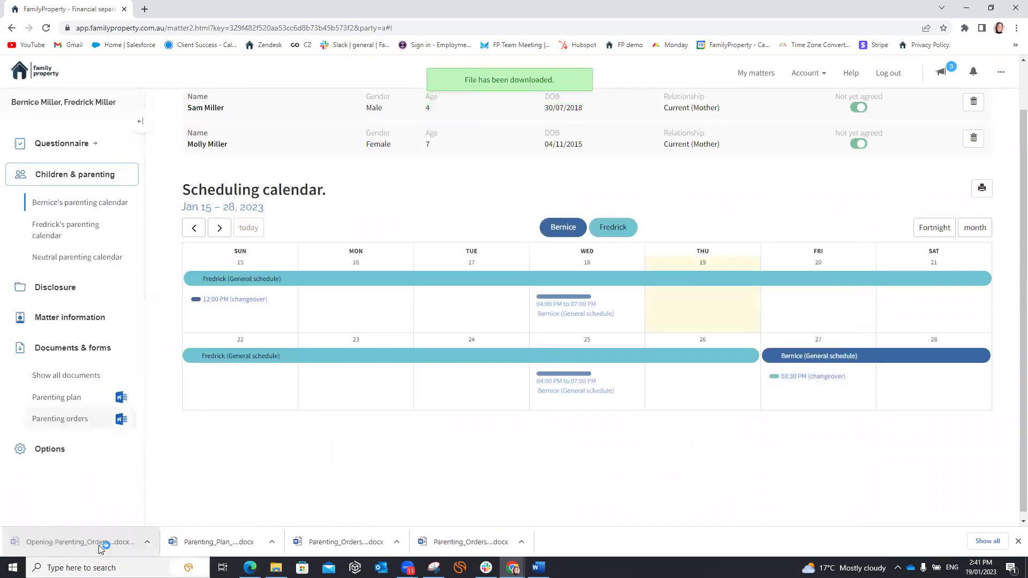
{"action": "left_click", "coordinate": [98, 546]}
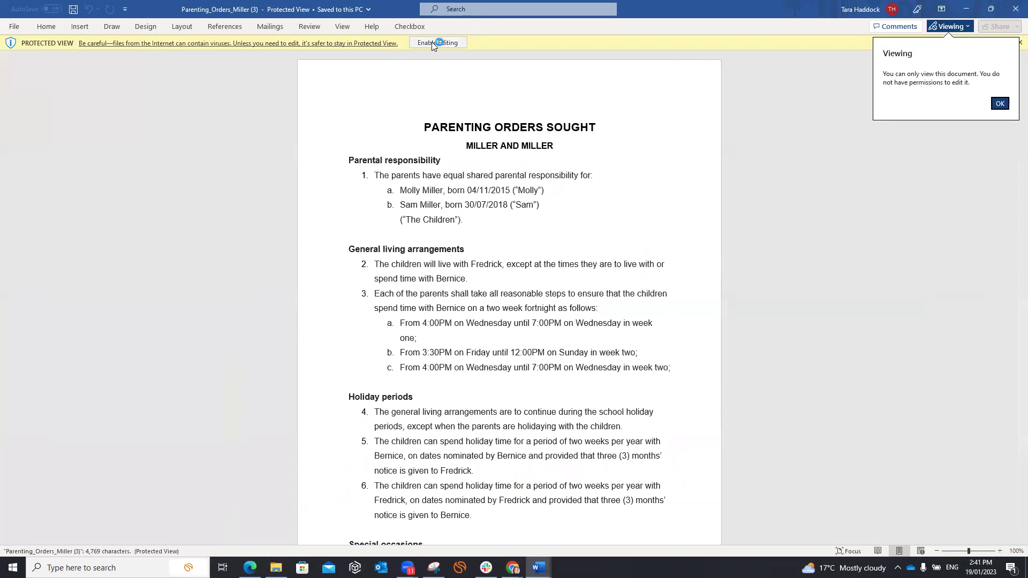
{"action": "left_click", "coordinate": [432, 42]}
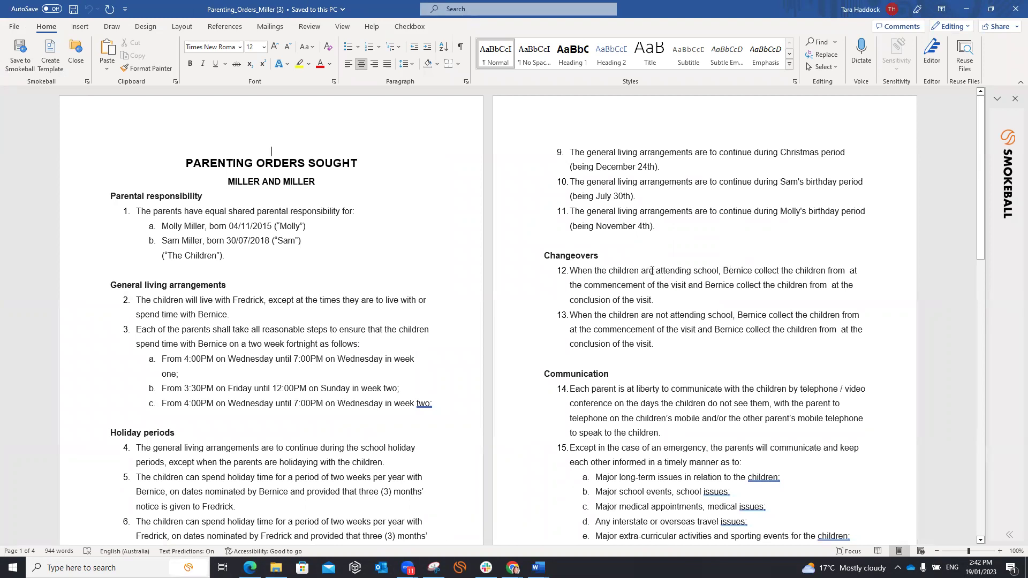
{"action": "scroll", "coordinate": [652, 271], "scroll_direction": "down", "scroll_amount": 8}
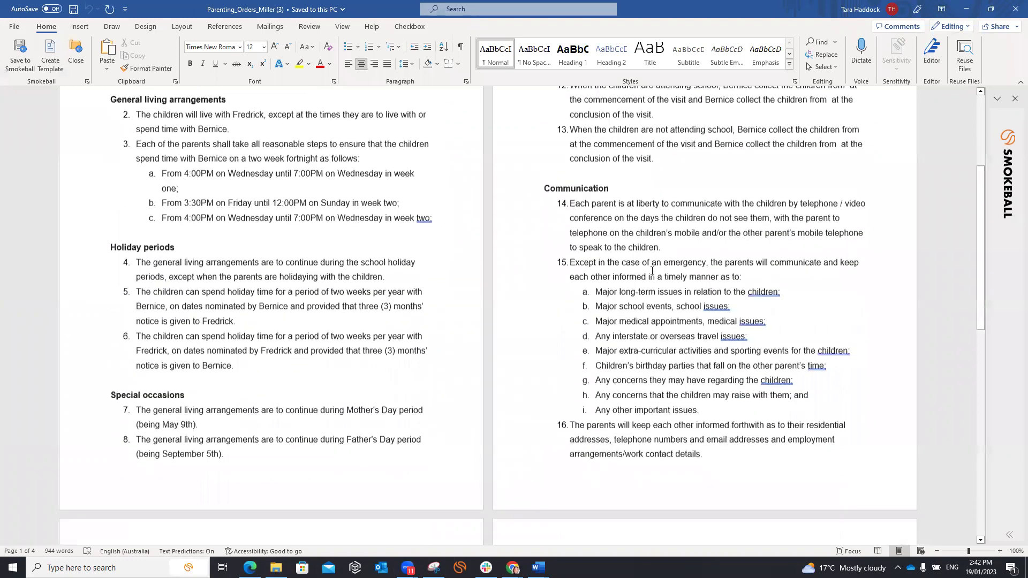
{"action": "scroll", "coordinate": [652, 270], "scroll_direction": "down", "scroll_amount": 6}
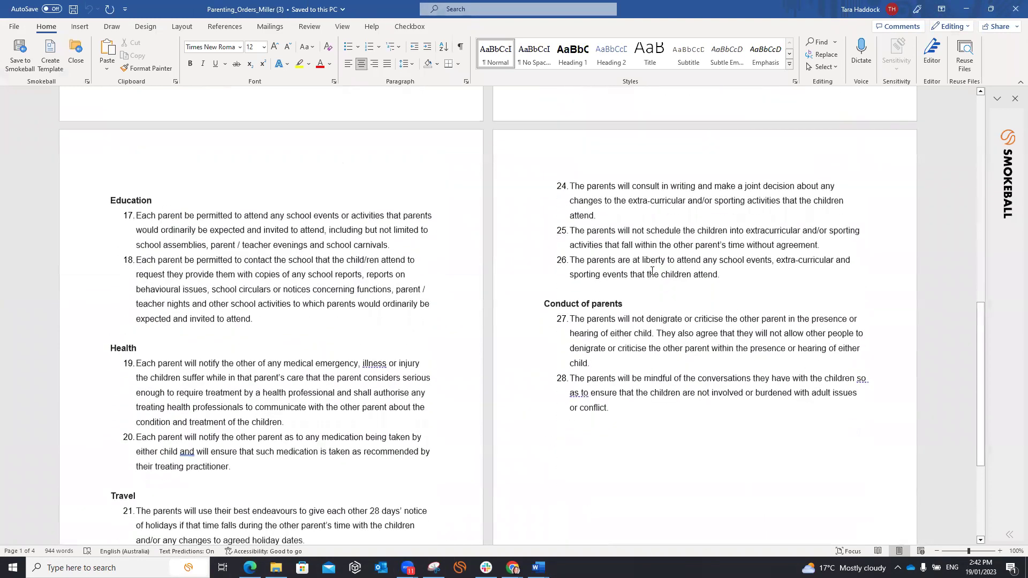